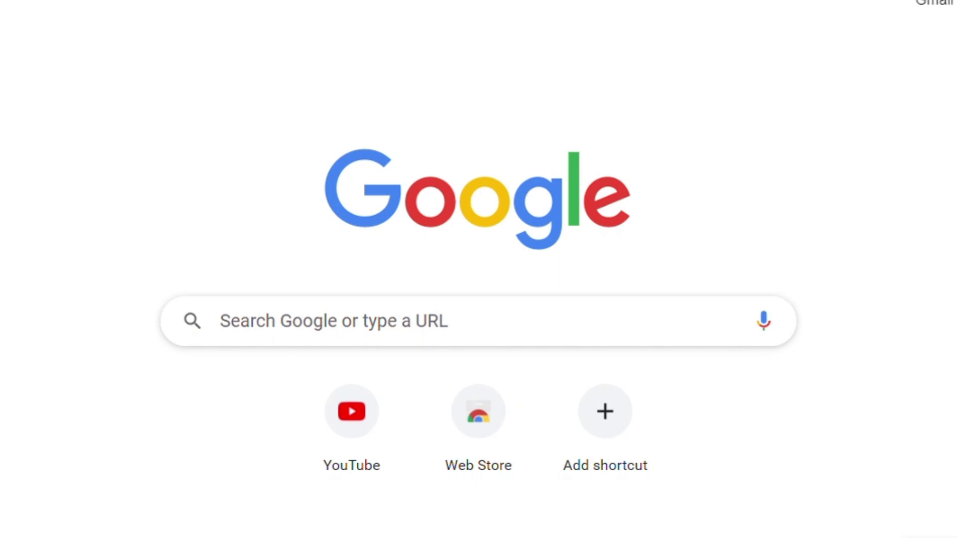
# - Load the kaiber.ai website in Chrome by searching for Kaiber.ai
pyautogui.click(312, 339)
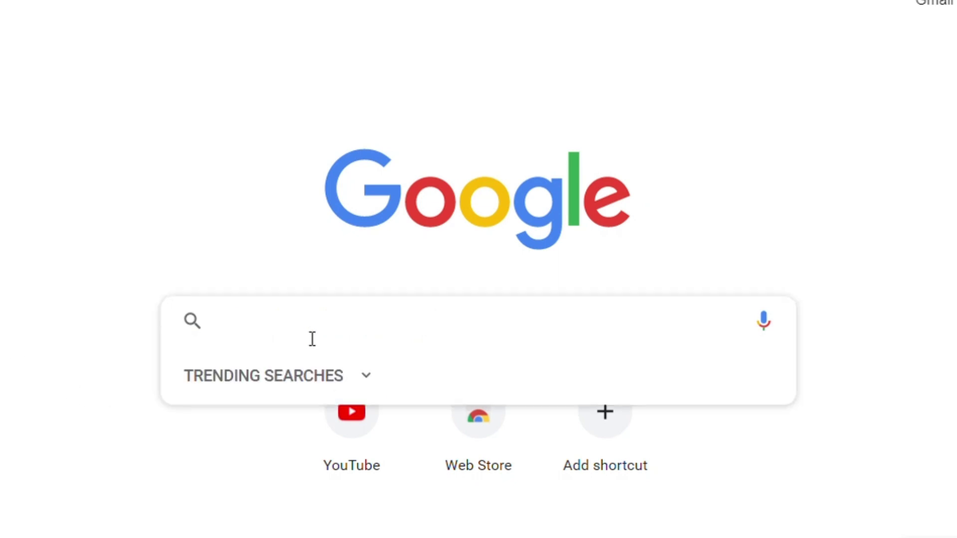
pyautogui.write('Kaiber')
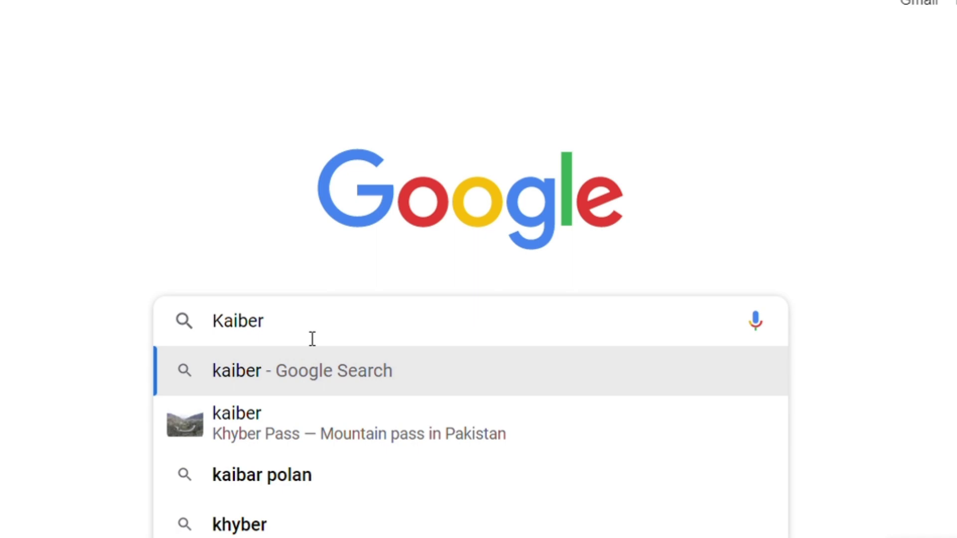
pyautogui.write('.ai')
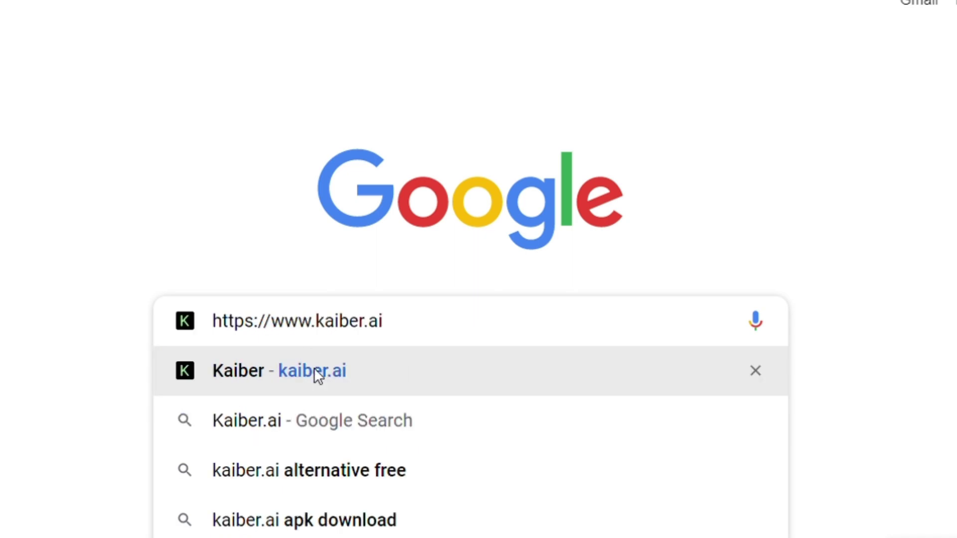
pyautogui.click(314, 369)
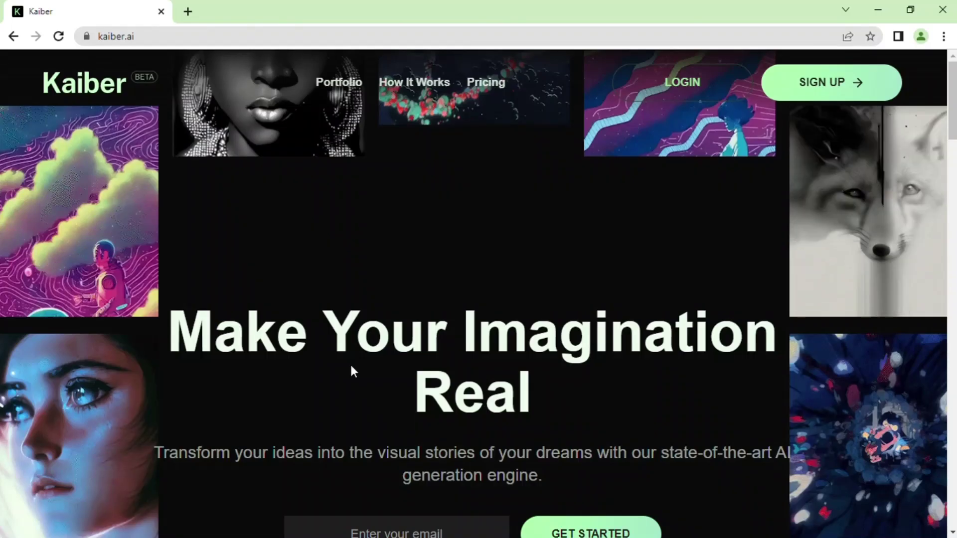
# - Go to Kaiber's login page and start signing up for a new account
pyautogui.click(661, 97)
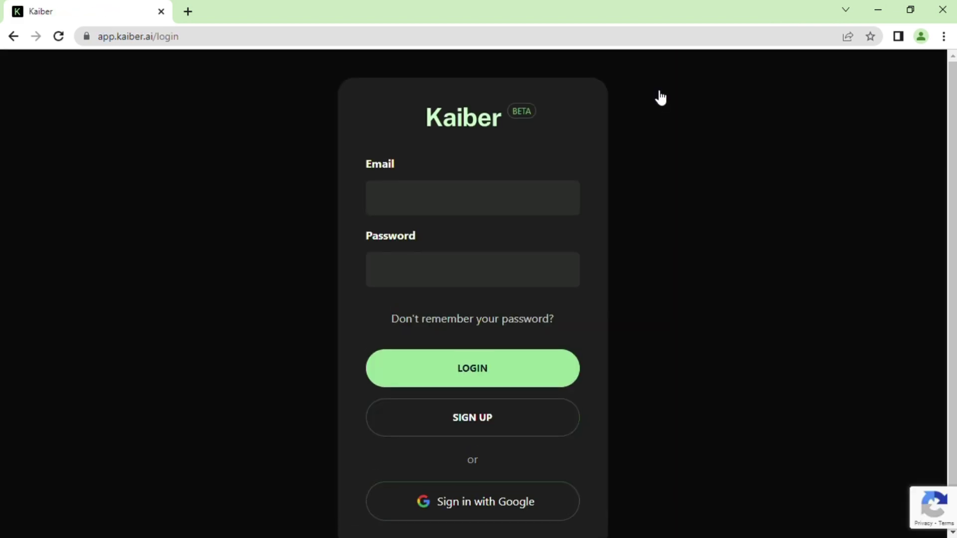
pyautogui.click(526, 423)
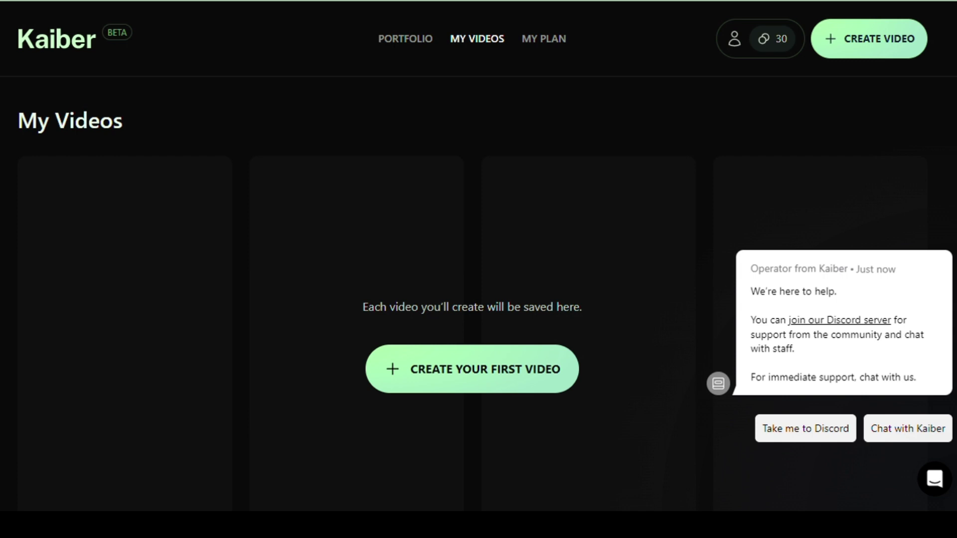
# - Start creating the first video from the empty My Videos page
pyautogui.click(409, 373)
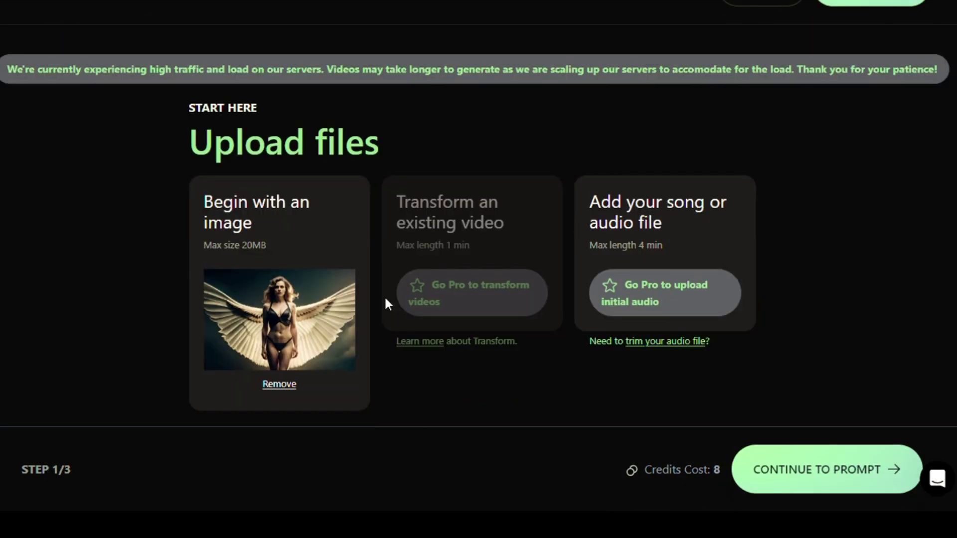
# - Continue to the prompt and choose 'A Portrait Of A Main Character' as the subject
pyautogui.click(819, 473)
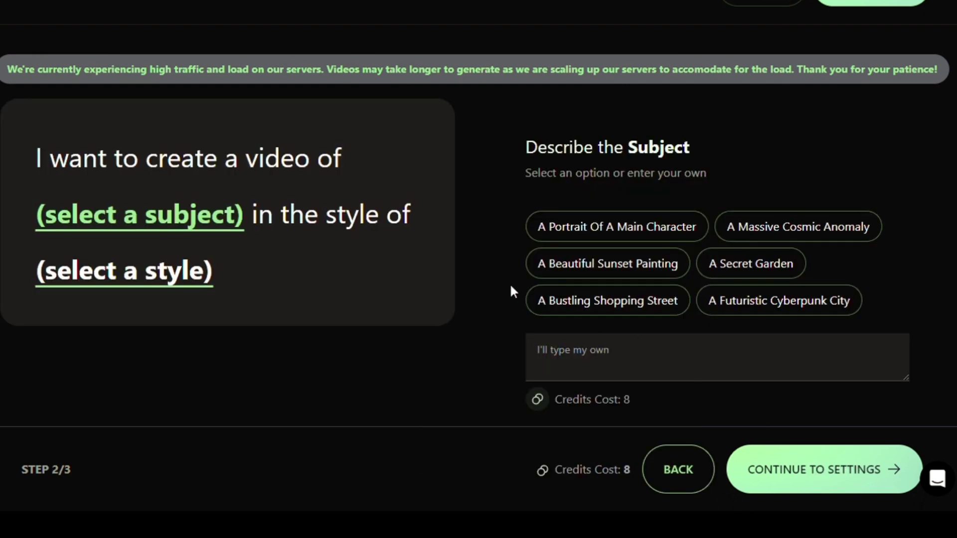
pyautogui.click(619, 229)
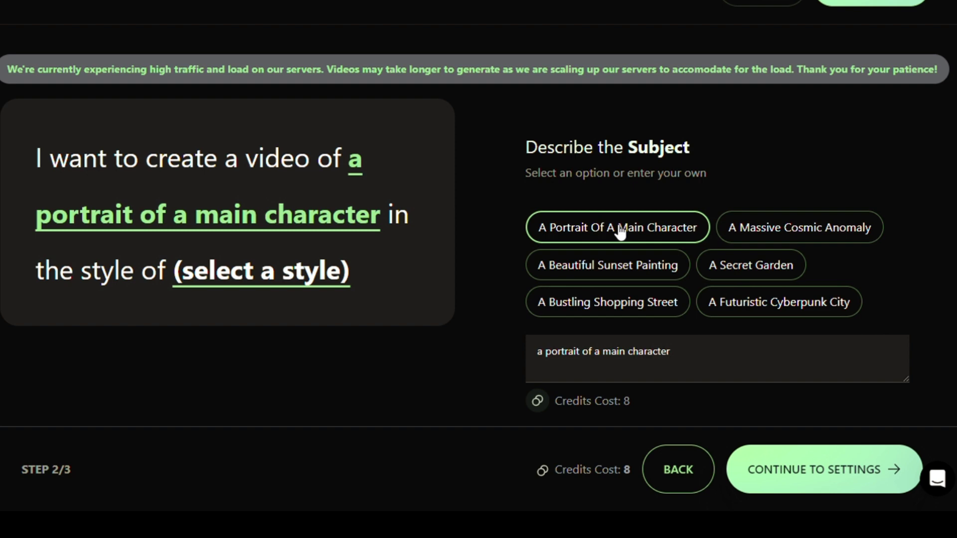
pyautogui.scroll(-2, 502, 276)
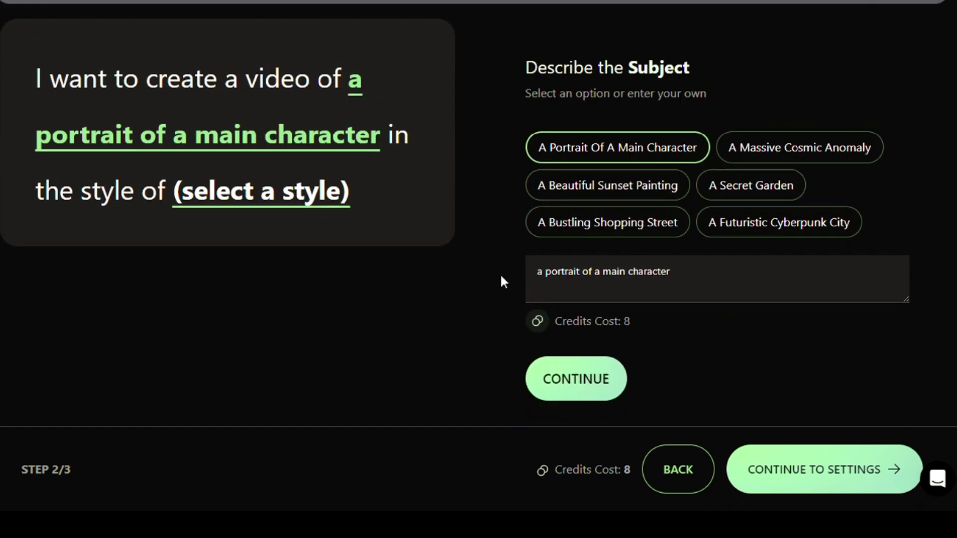
pyautogui.click(603, 367)
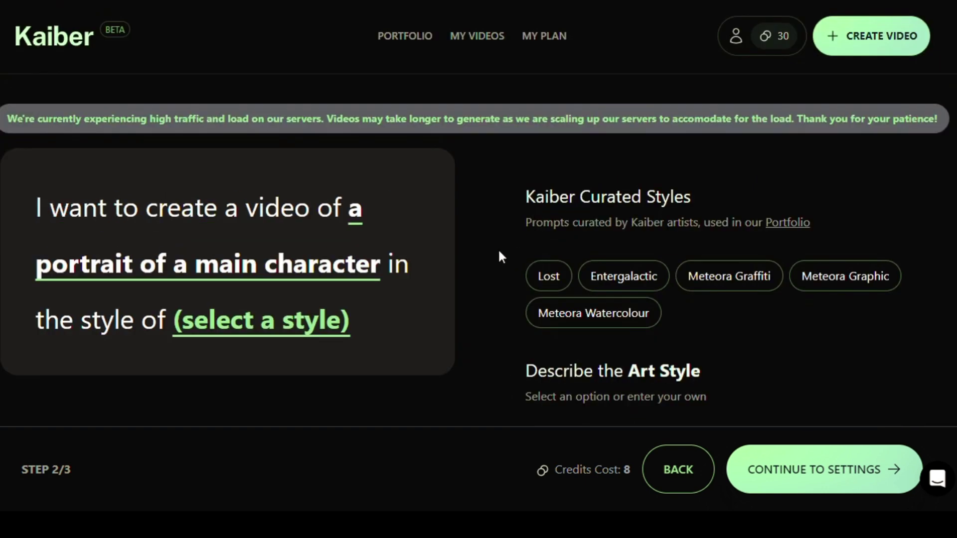
# - Add the Cinematic film-photo style and continue to the Edit Settings step
pyautogui.scroll(-3, 499, 251)
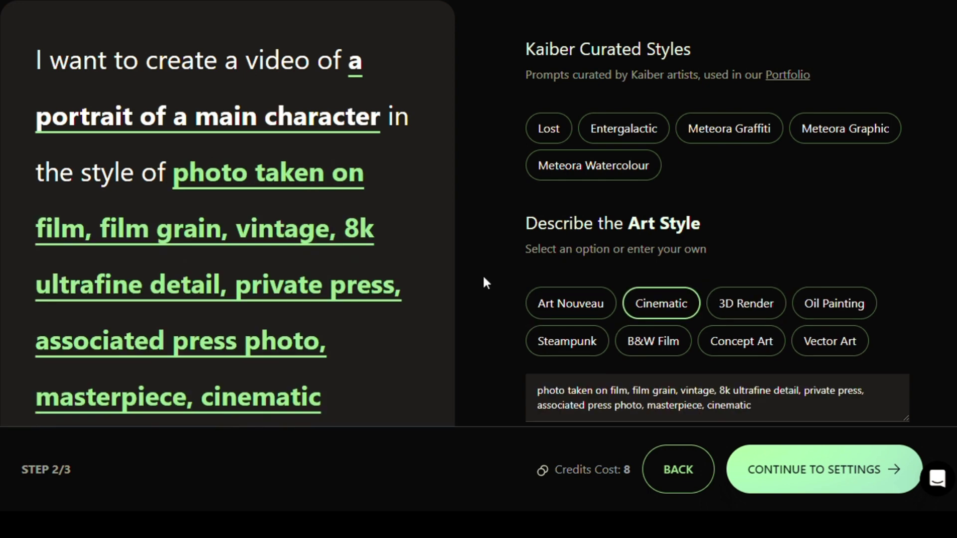
pyautogui.click(822, 476)
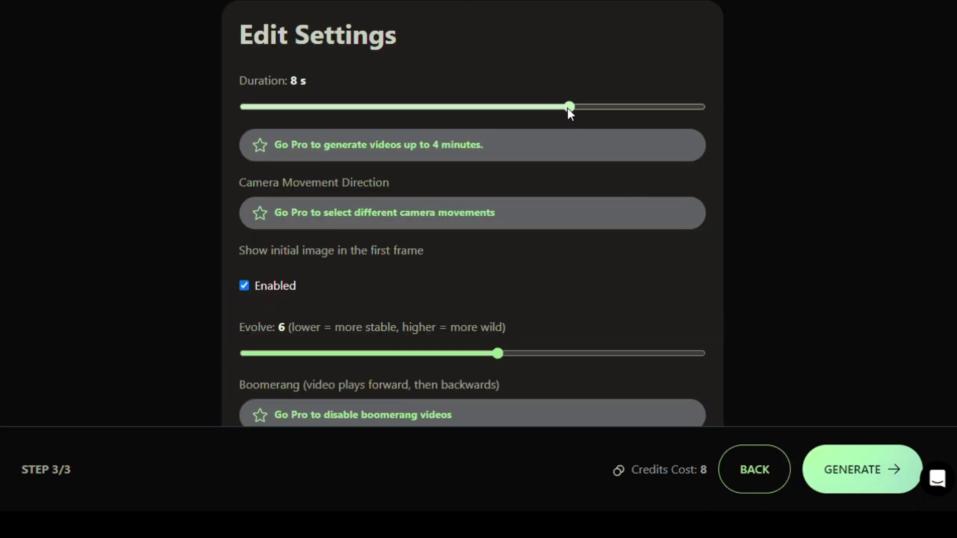
# - Set the duration to 10 s and Evolve to 1, then generate the video
pyautogui.moveTo(568, 108); pyautogui.dragTo(698, 122)
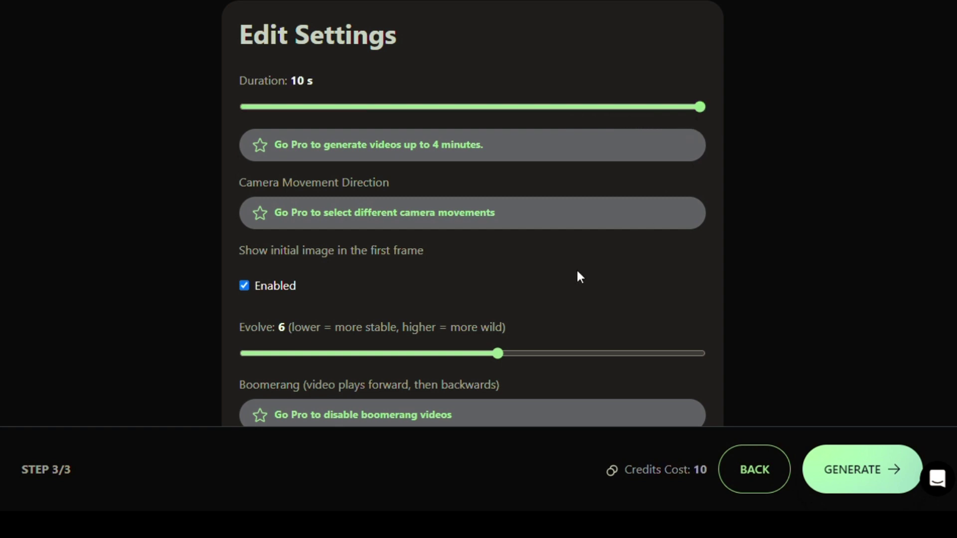
pyautogui.scroll(-1, 578, 277)
pyautogui.moveTo(499, 314); pyautogui.dragTo(252, 314)
pyautogui.scroll(2, 759, 252)
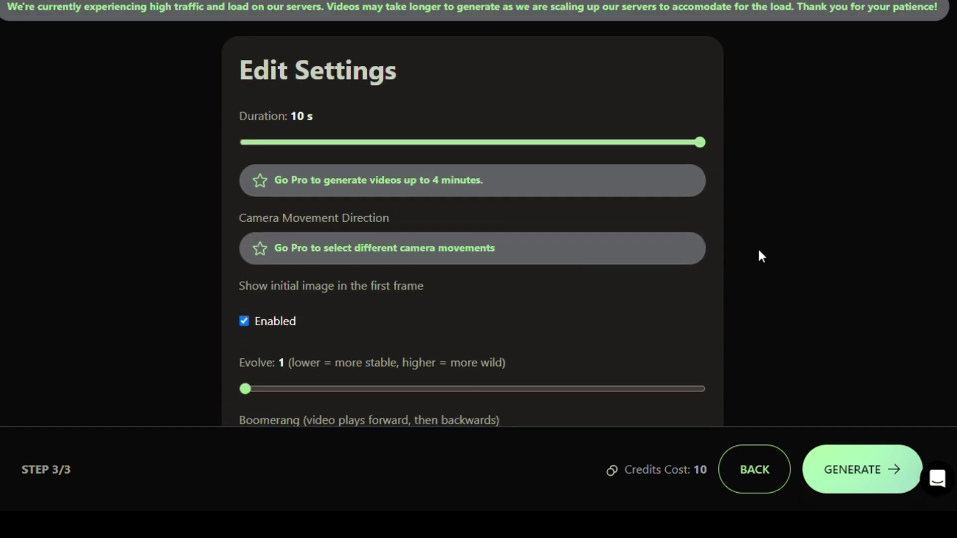
pyautogui.scroll(3, 759, 251)
pyautogui.scroll(-5, 759, 251)
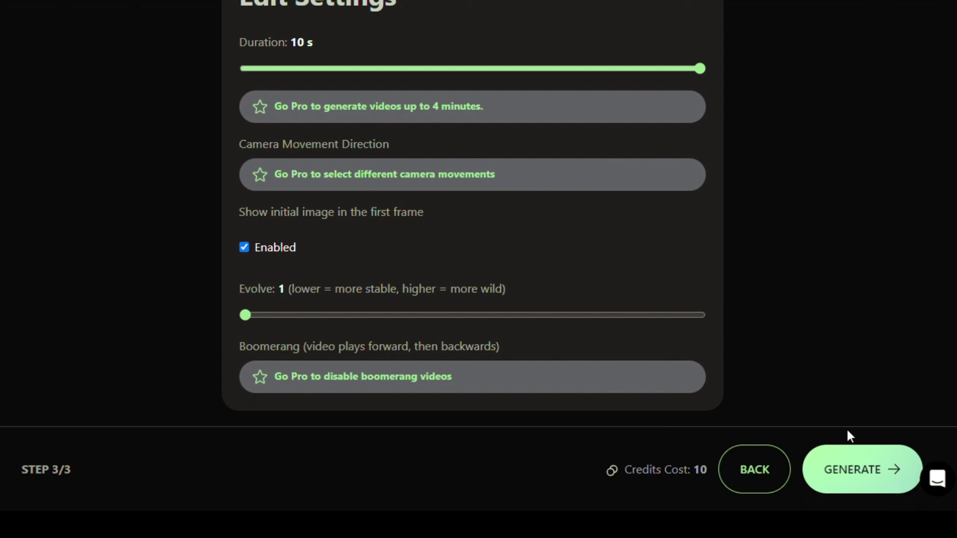
pyautogui.click(860, 471)
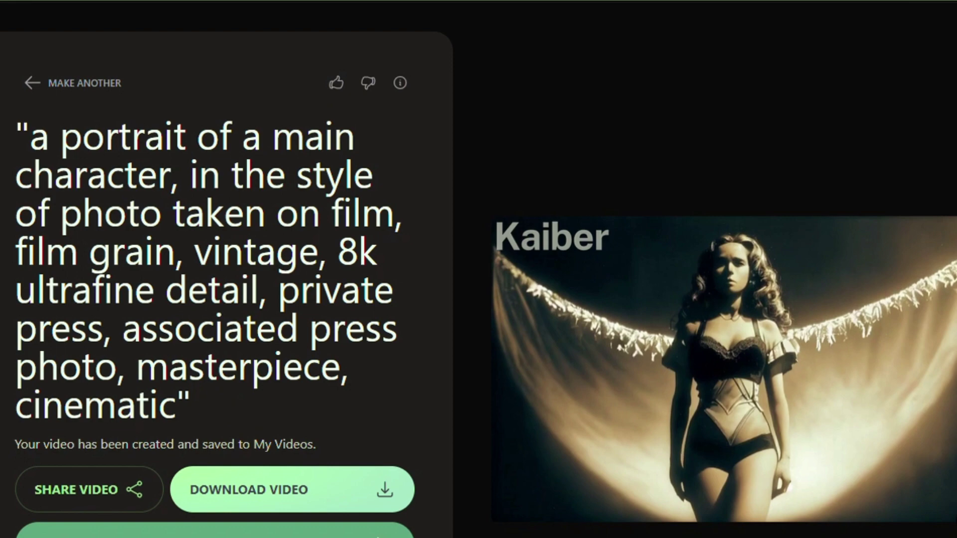
# - Review the finished film-style portrait video
pyautogui.scroll(-2, 479, 269)
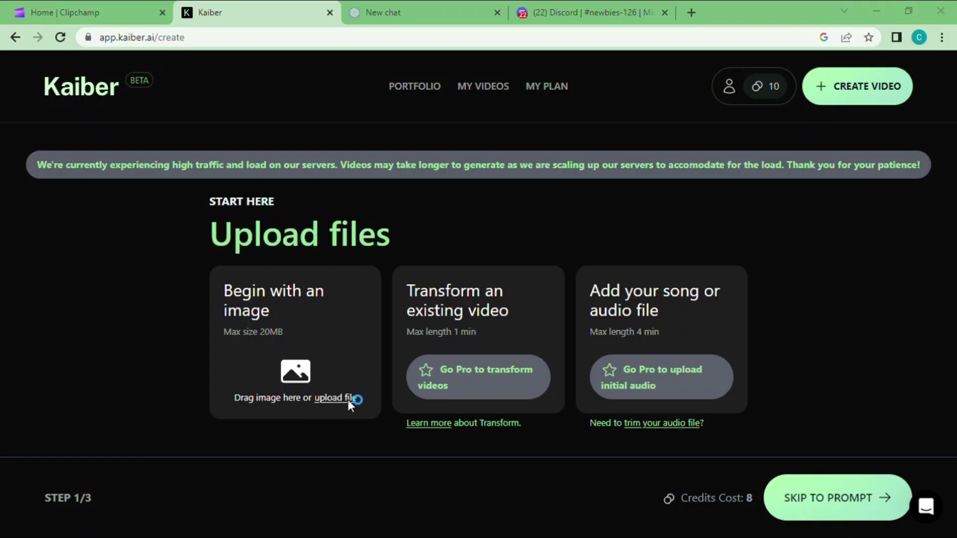
# - Upload the winged-woman image, pick 'A Secret Garden' and apply the 3D Render style
pyautogui.click(348, 397)
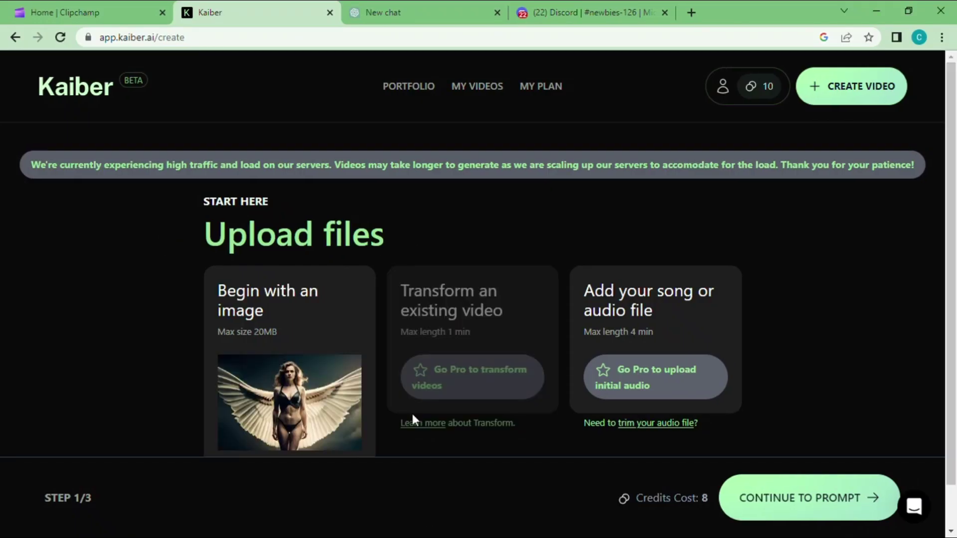
pyautogui.click(837, 498)
pyautogui.click(738, 305)
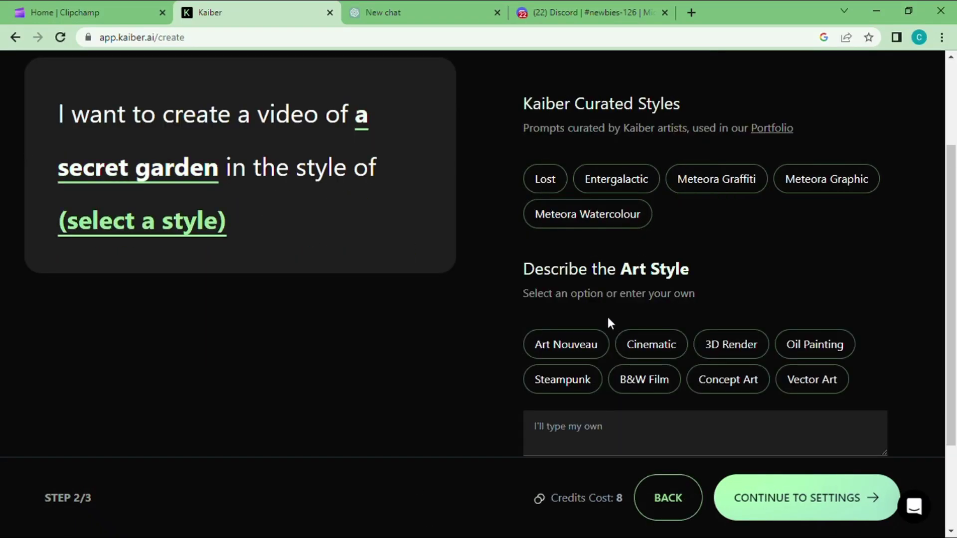
pyautogui.click(726, 342)
pyautogui.click(617, 250)
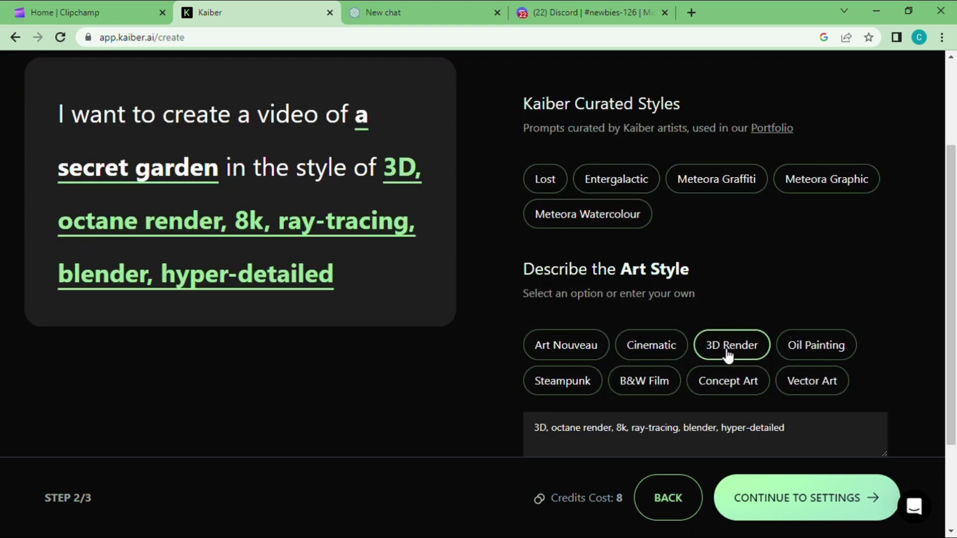
pyautogui.scroll(-3, 480, 343)
pyautogui.scroll(1, 480, 343)
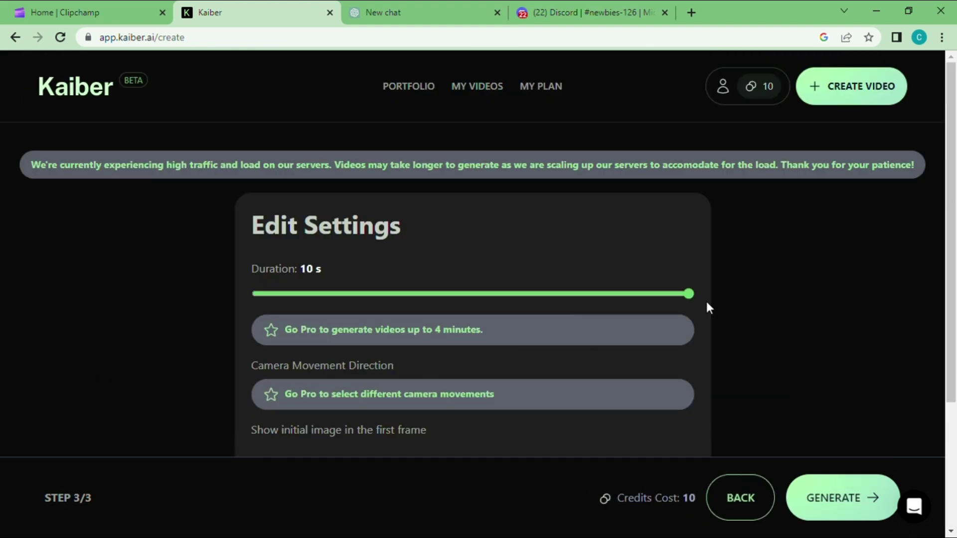
pyautogui.scroll(-4, 709, 308)
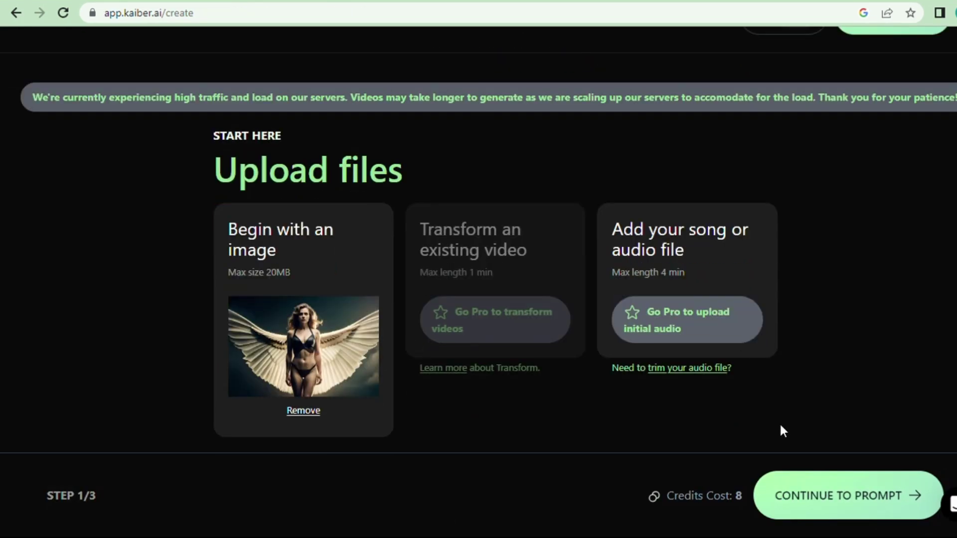
# - Upload the winged-woman image and confirm the subject for the third video
pyautogui.click(854, 496)
pyautogui.click(769, 291)
pyautogui.scroll(-2, 627, 399)
pyautogui.click(628, 399)
# - Try Meteora Watercolour and Entergalactic, settle on 3D Render, and continue to settings
pyautogui.click(614, 198)
pyautogui.click(643, 160)
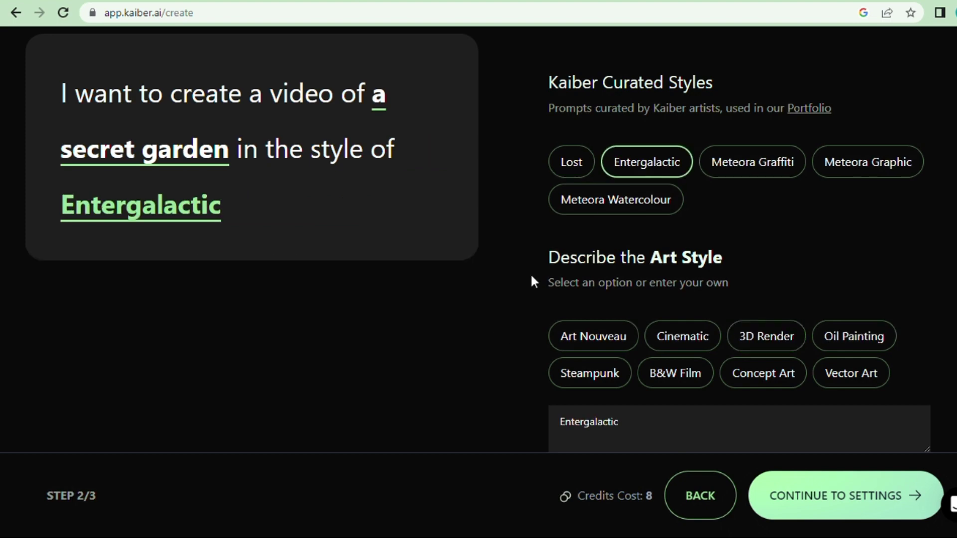
pyautogui.click(767, 410)
pyautogui.scroll(-2, 503, 334)
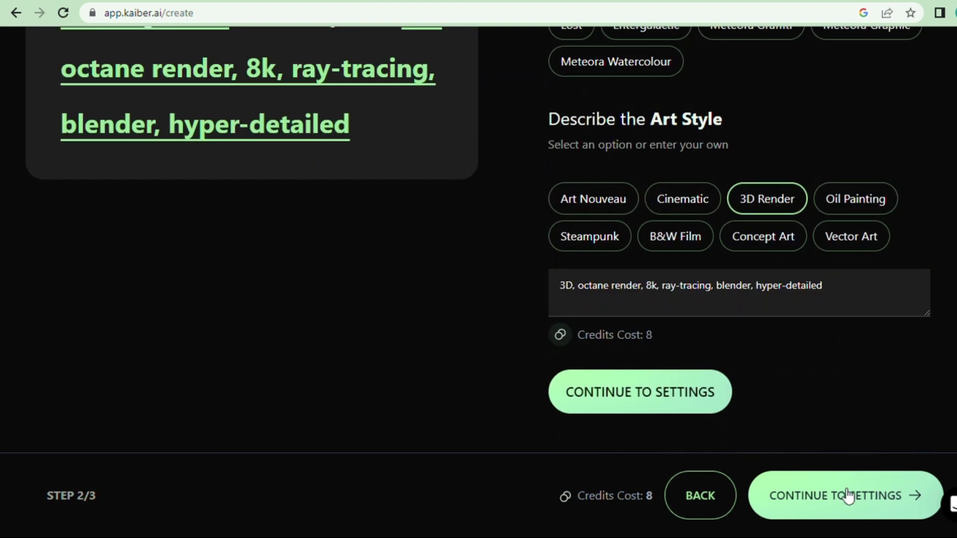
pyautogui.click(848, 494)
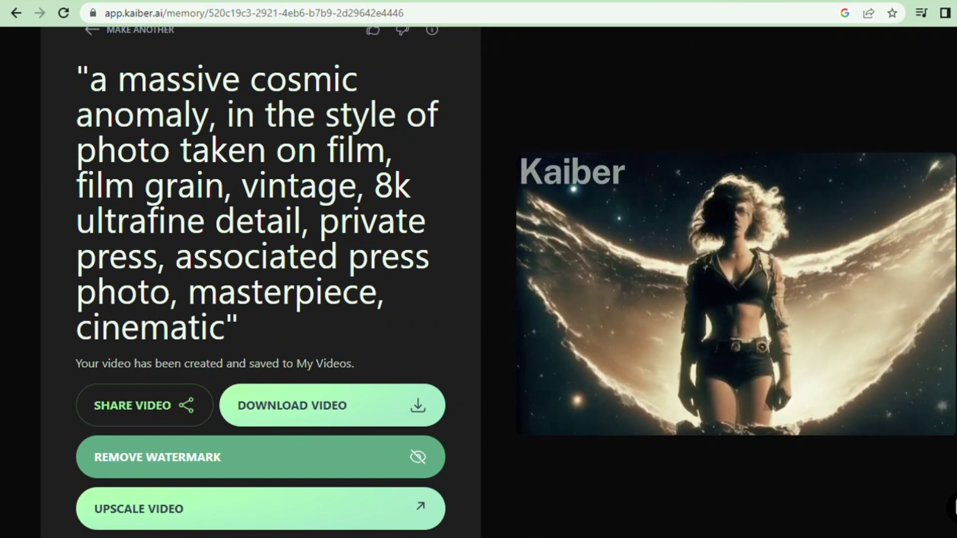
# - Open the upscale options, then return to My Videos listing all three videos
pyautogui.click(421, 507)
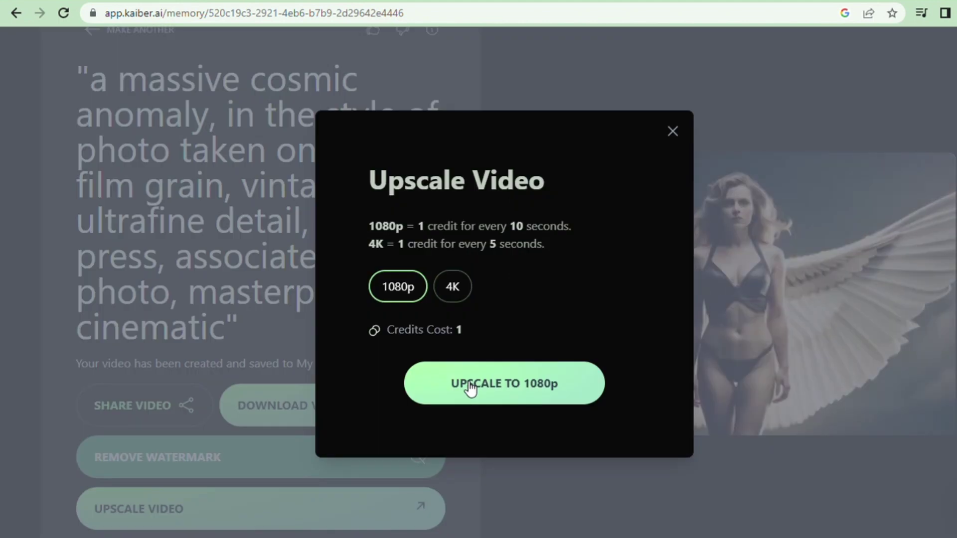
pyautogui.click(471, 389)
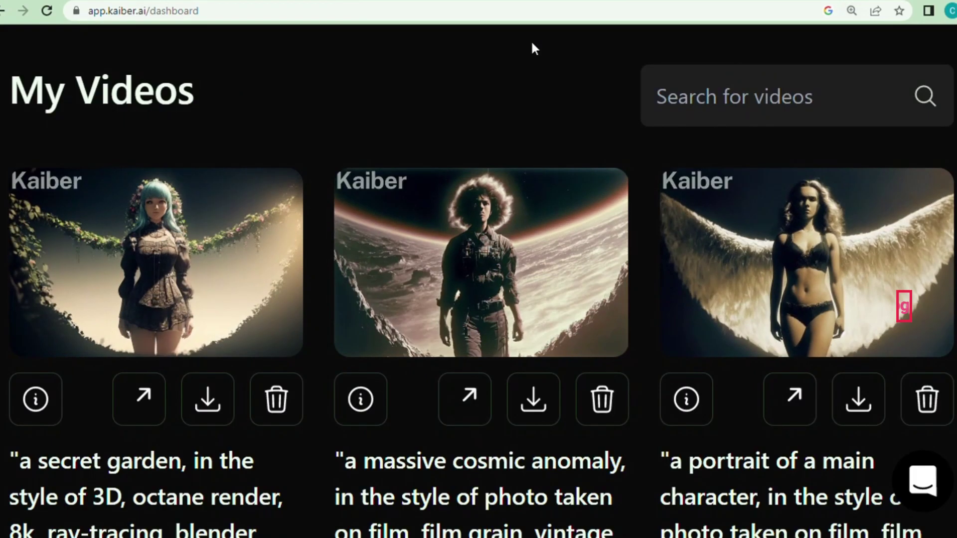